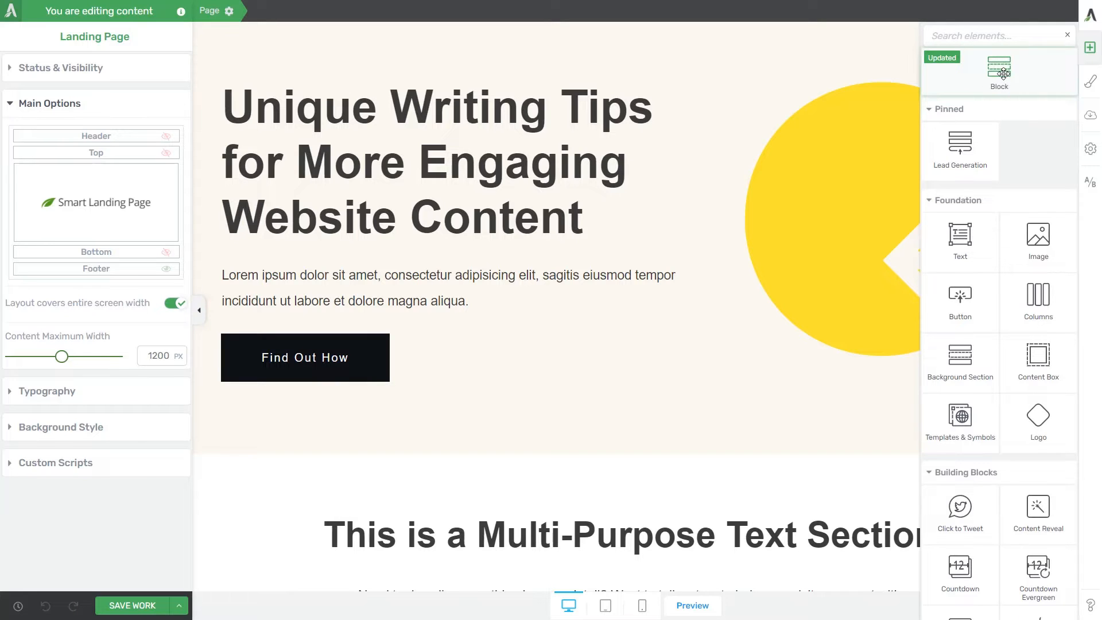
Add a Block element below the hero section and browse the Contact and Product Highlight types and the block set choices.
drag(1003, 76, 732, 457)
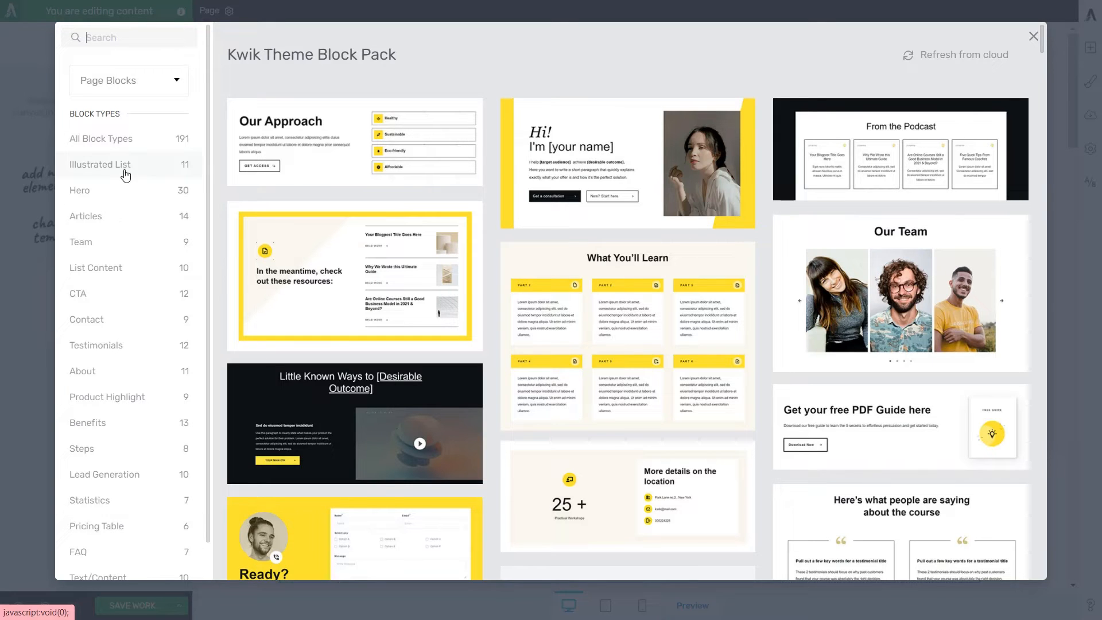
click(113, 320)
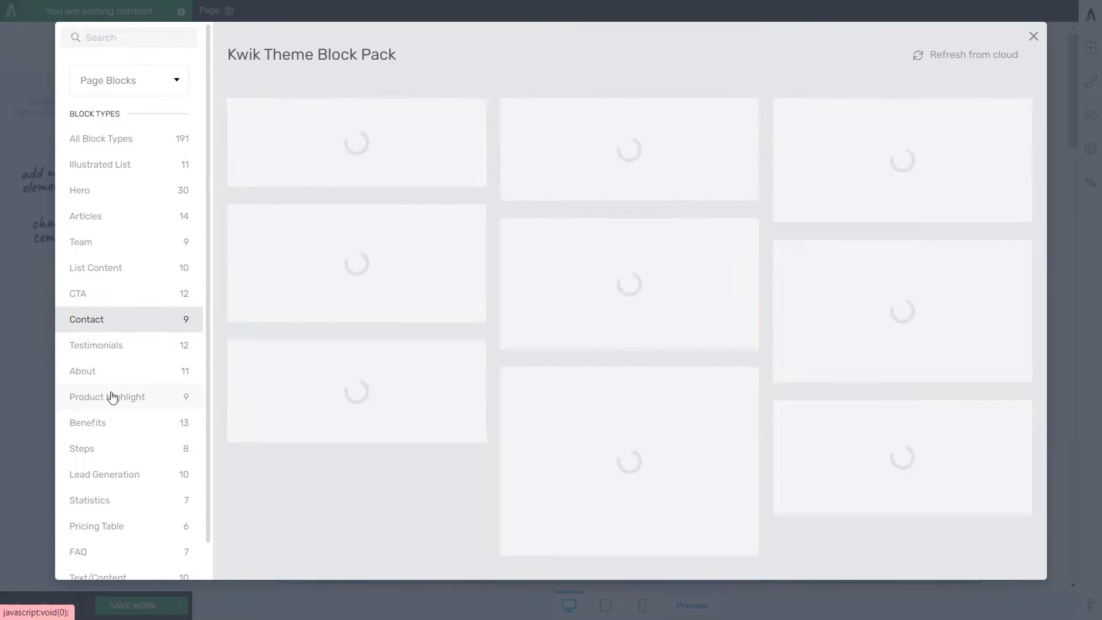
click(112, 397)
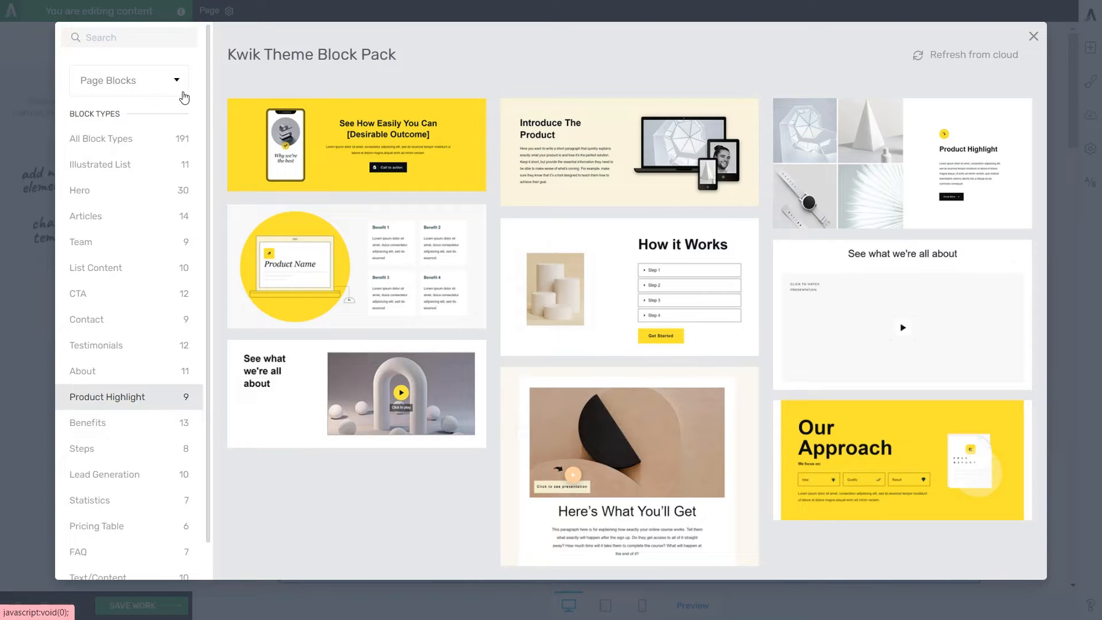
click(184, 97)
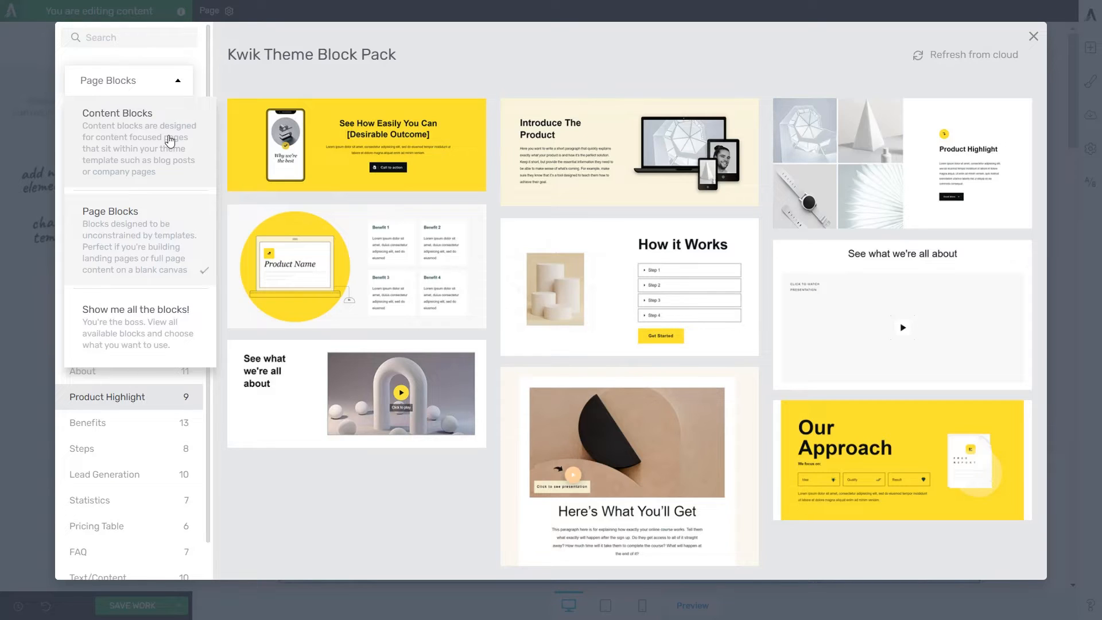
click(181, 85)
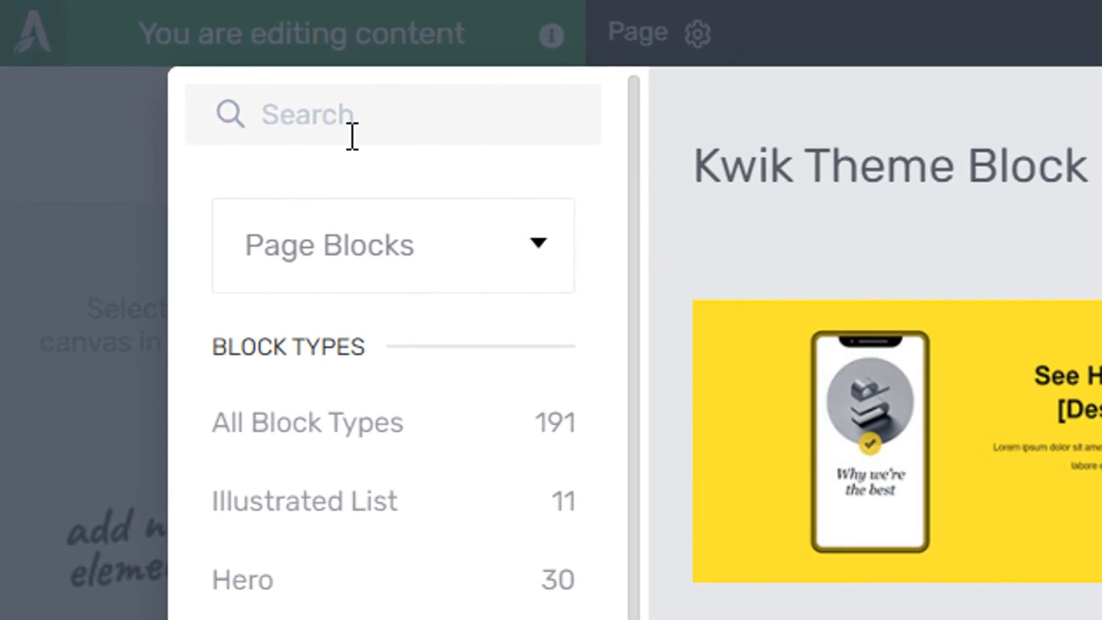
click(119, 40)
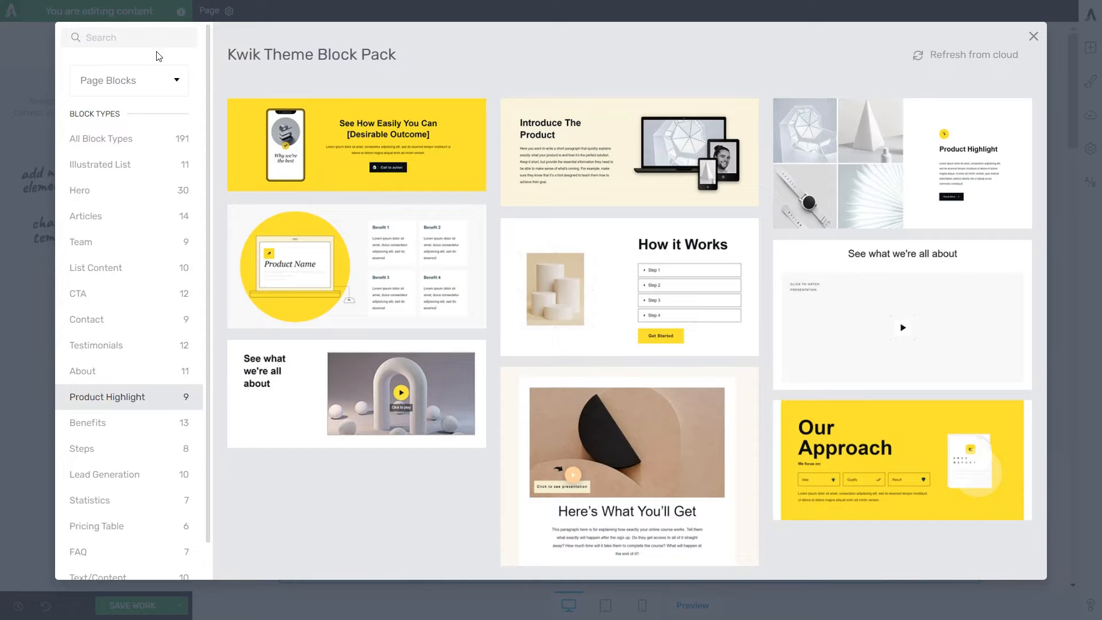
Search all block types for "team" and insert the beige "Meet The Trainers" block.
click(131, 140)
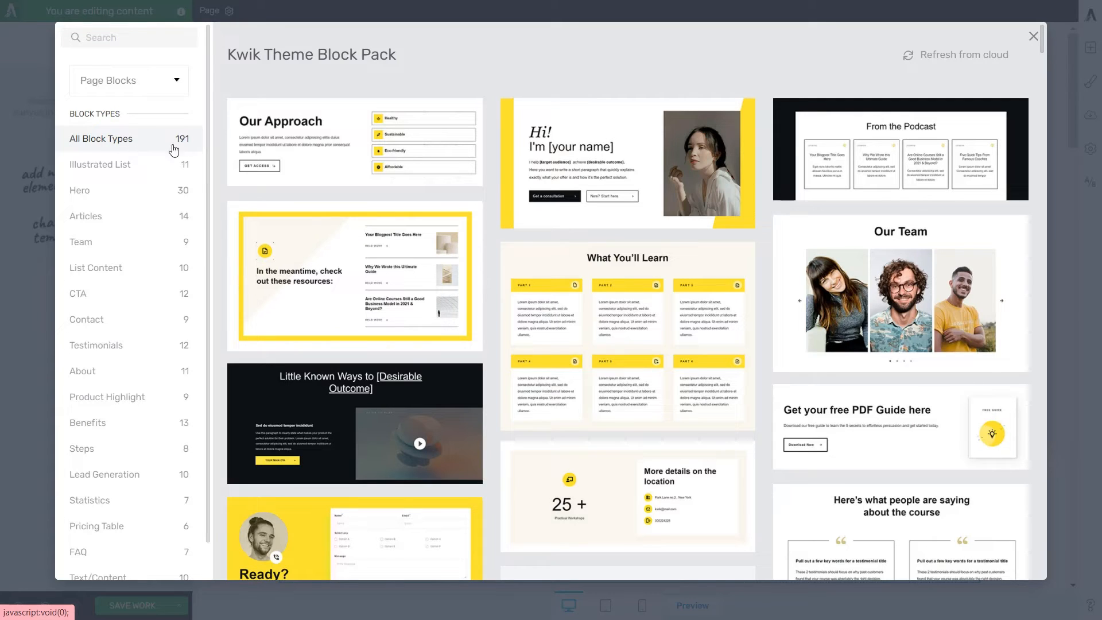
click(130, 44)
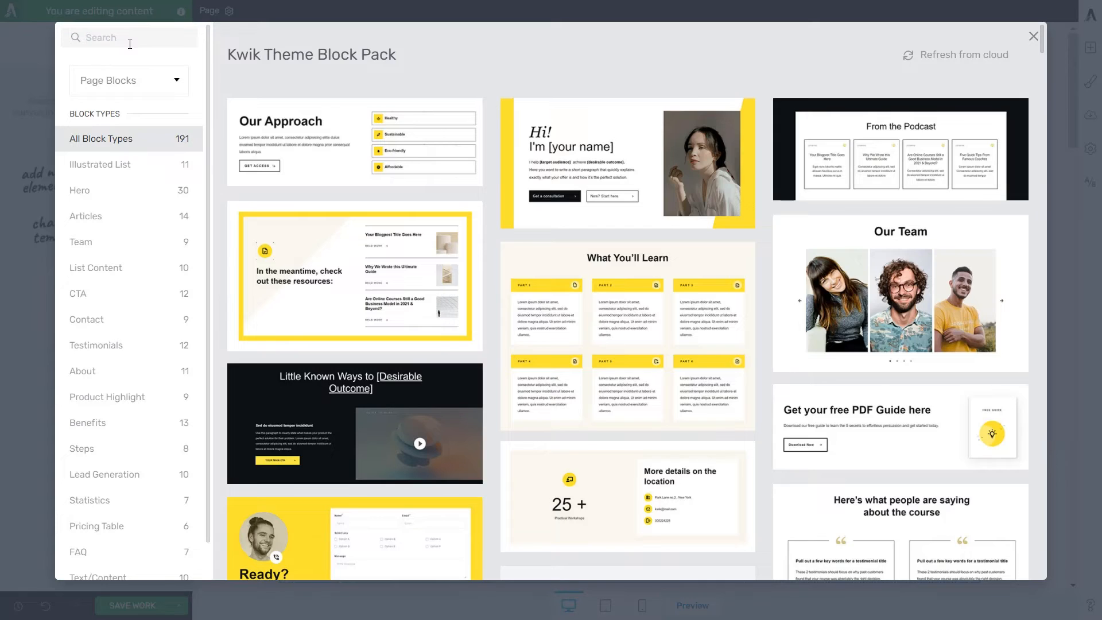
text(team)
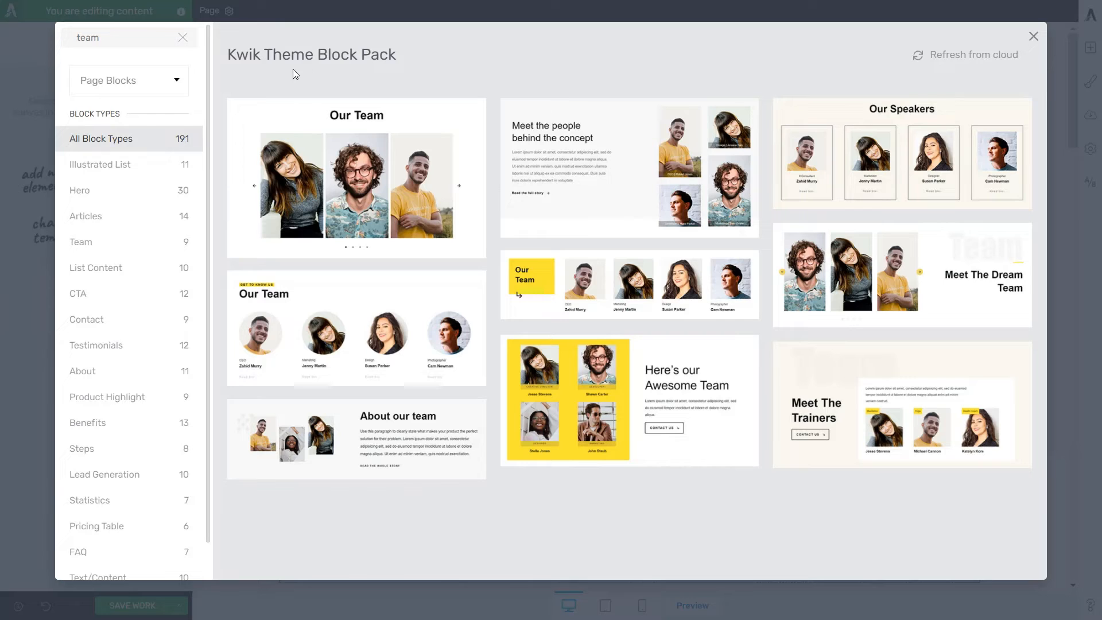
drag(227, 55, 261, 74)
click(260, 78)
click(903, 401)
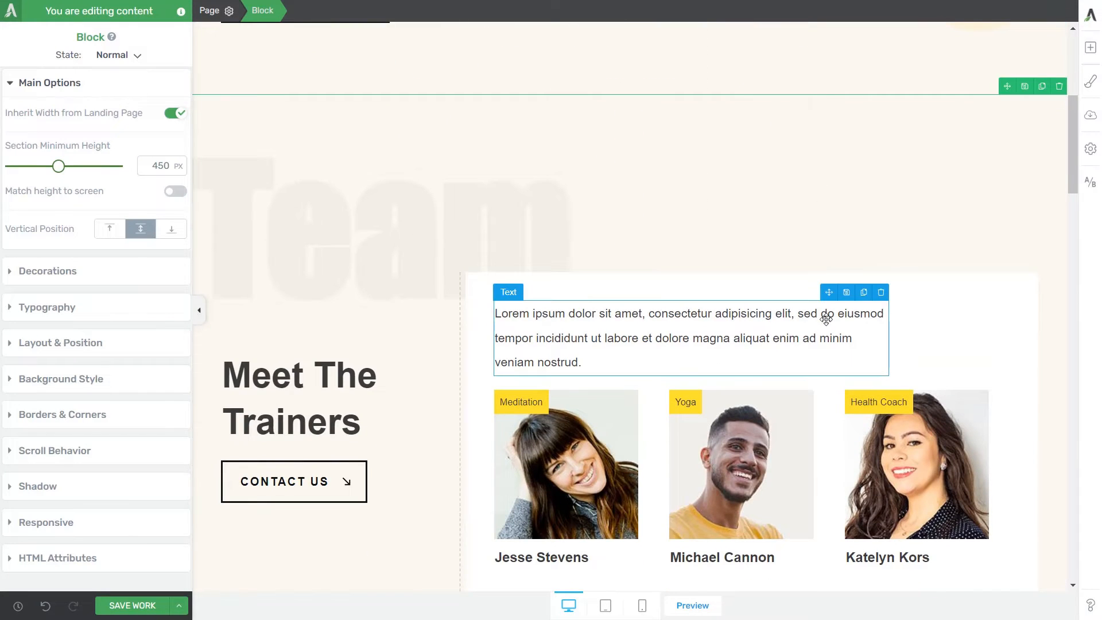
Stop the trainers block from inheriting the landing page width and set its content maximum width to 1047 px.
scroll(827, 319, down, 3)
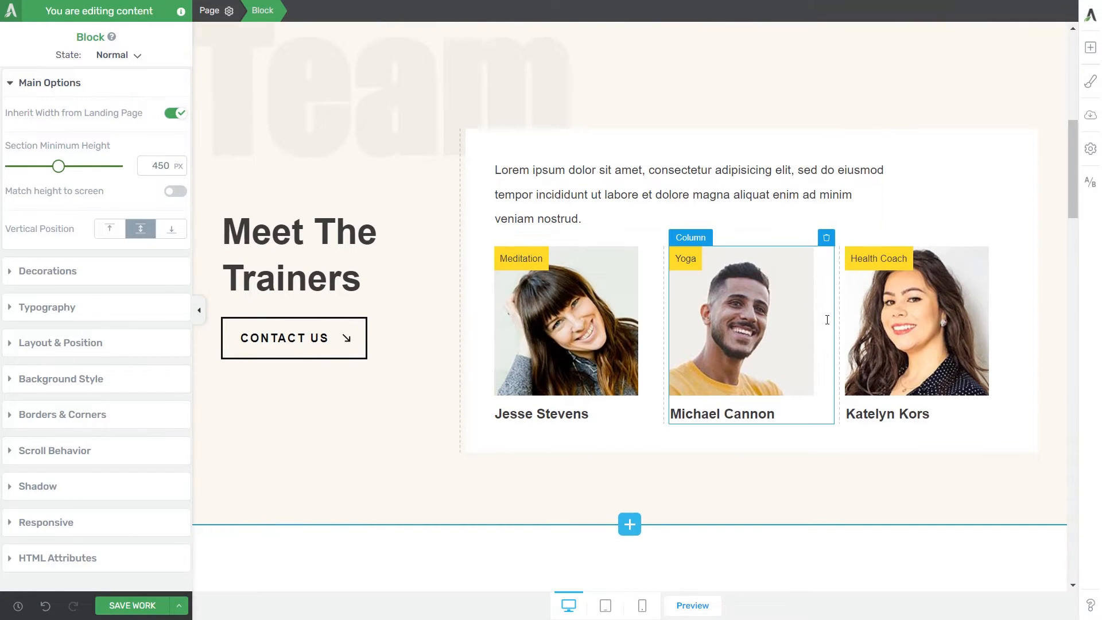
scroll(896, 321, up, 1)
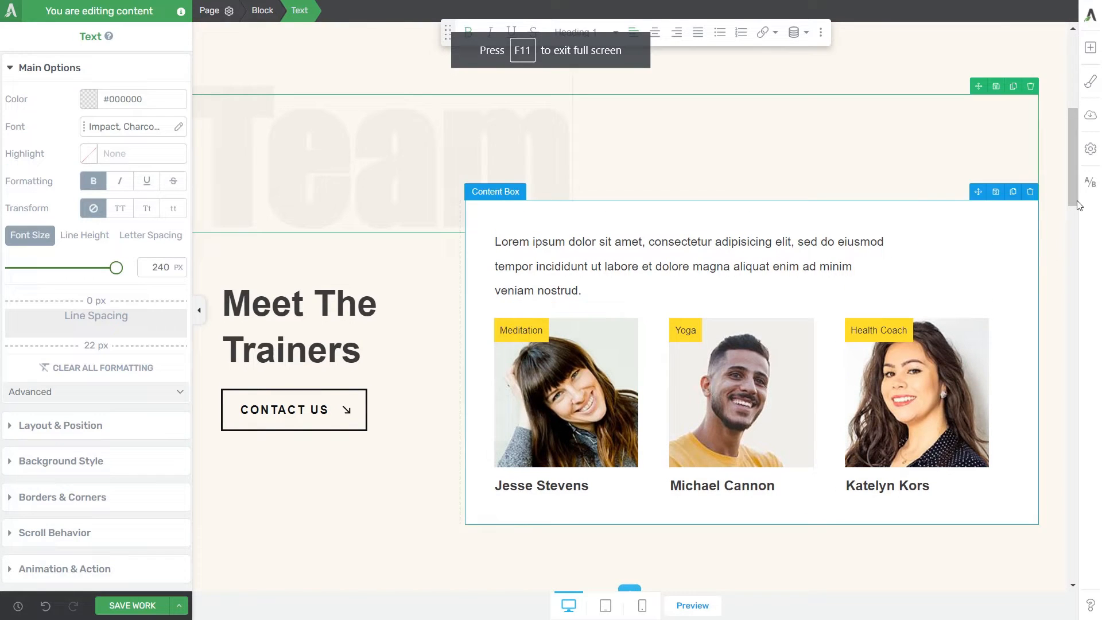
drag(1072, 191, 1072, 161)
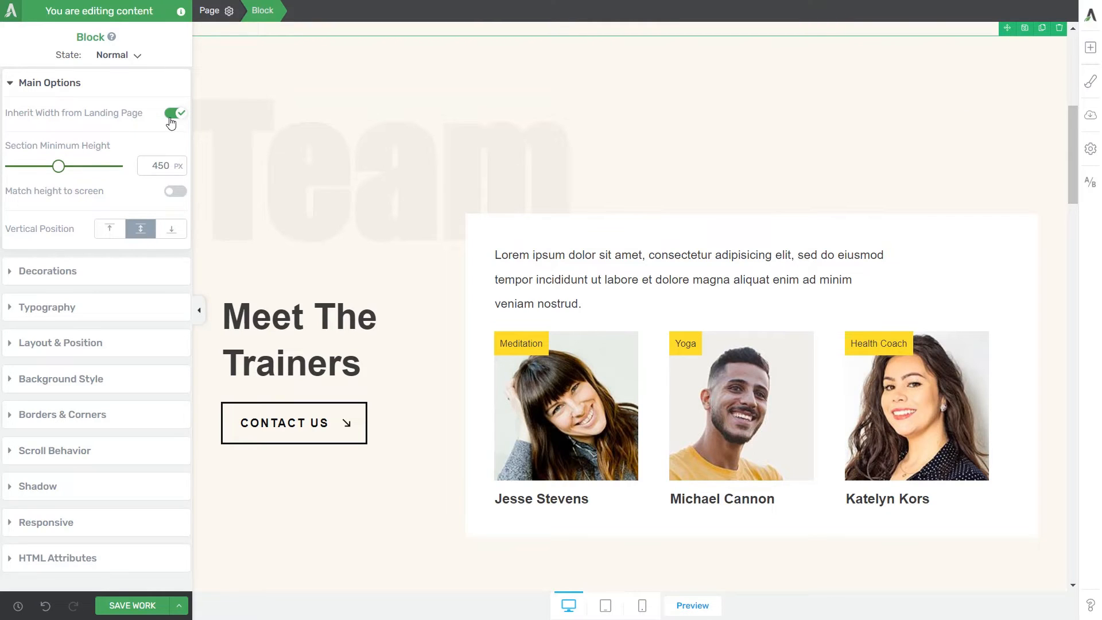
click(172, 115)
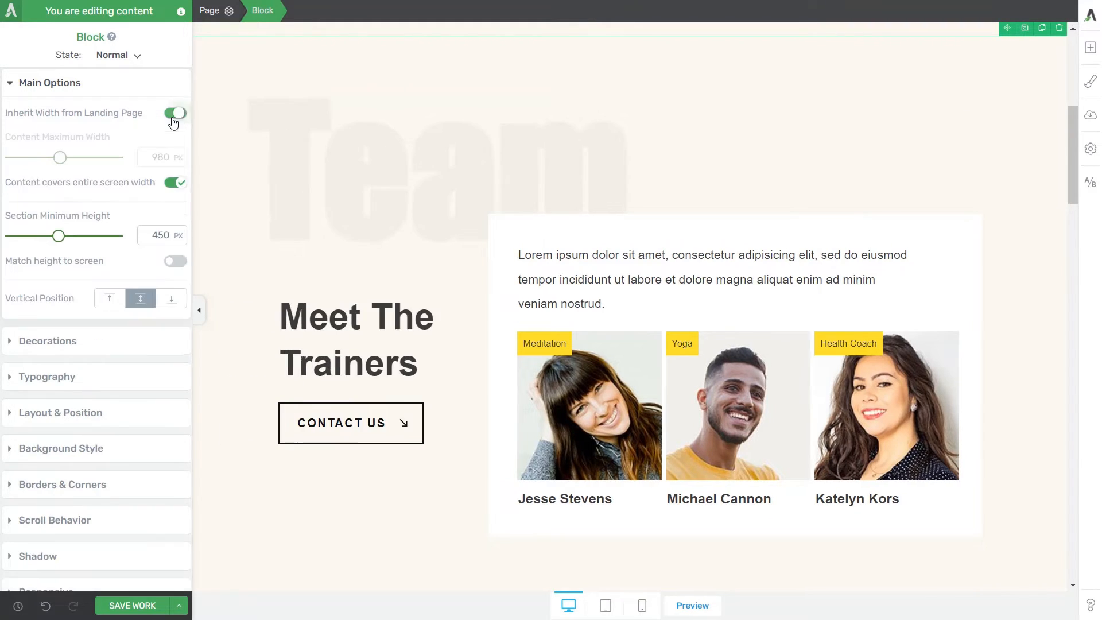
click(172, 119)
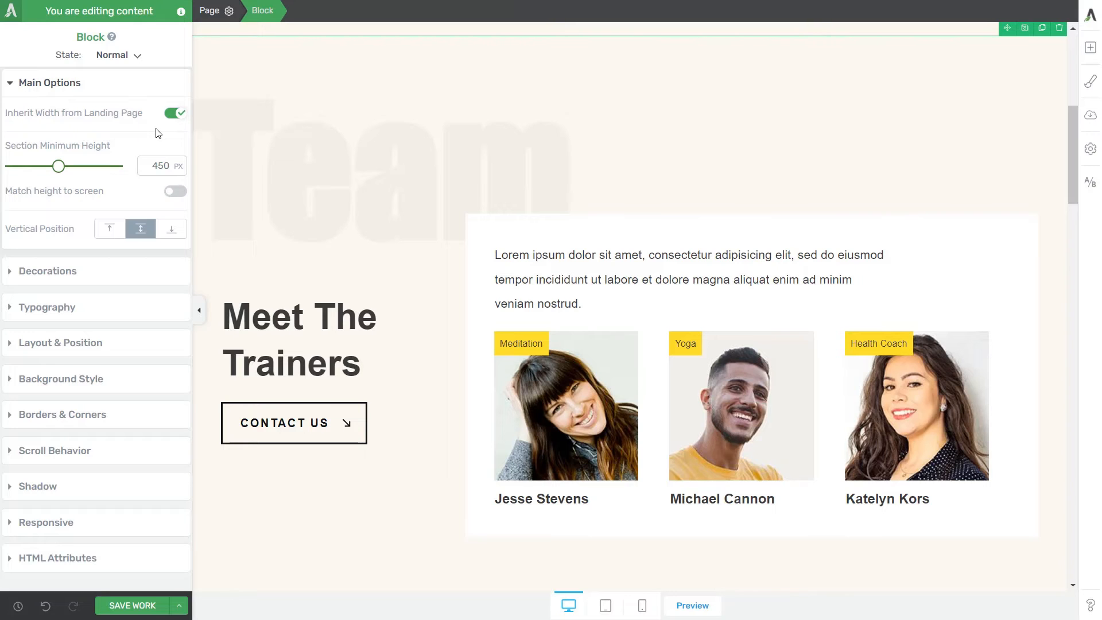
click(172, 115)
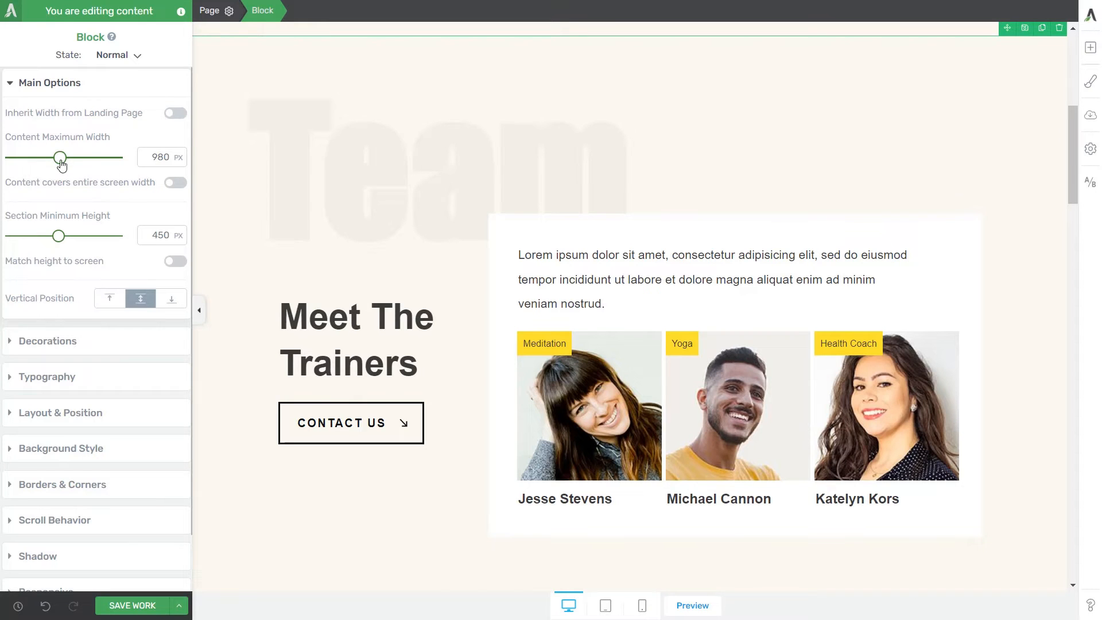
drag(60, 158, 65, 166)
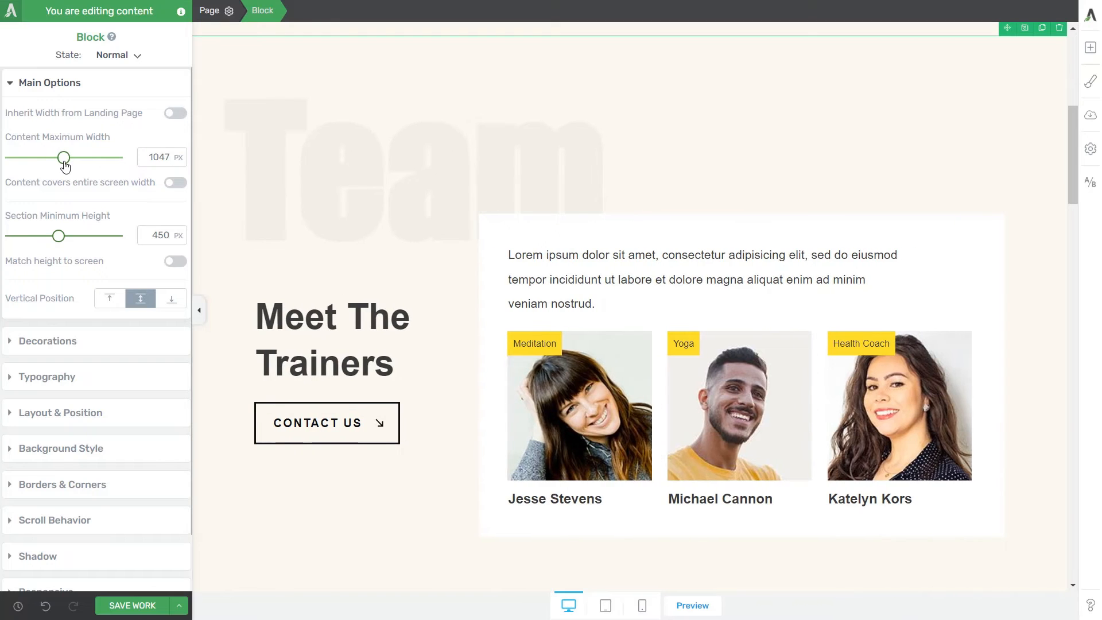
Try making the trainers block's content cover the entire screen width.
click(174, 183)
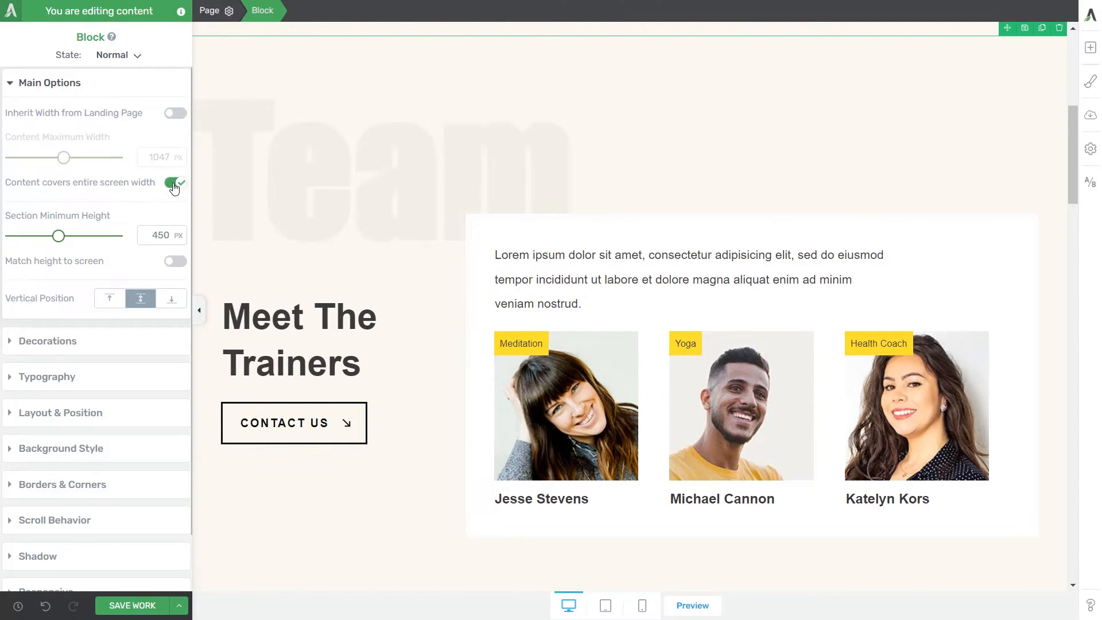
click(174, 184)
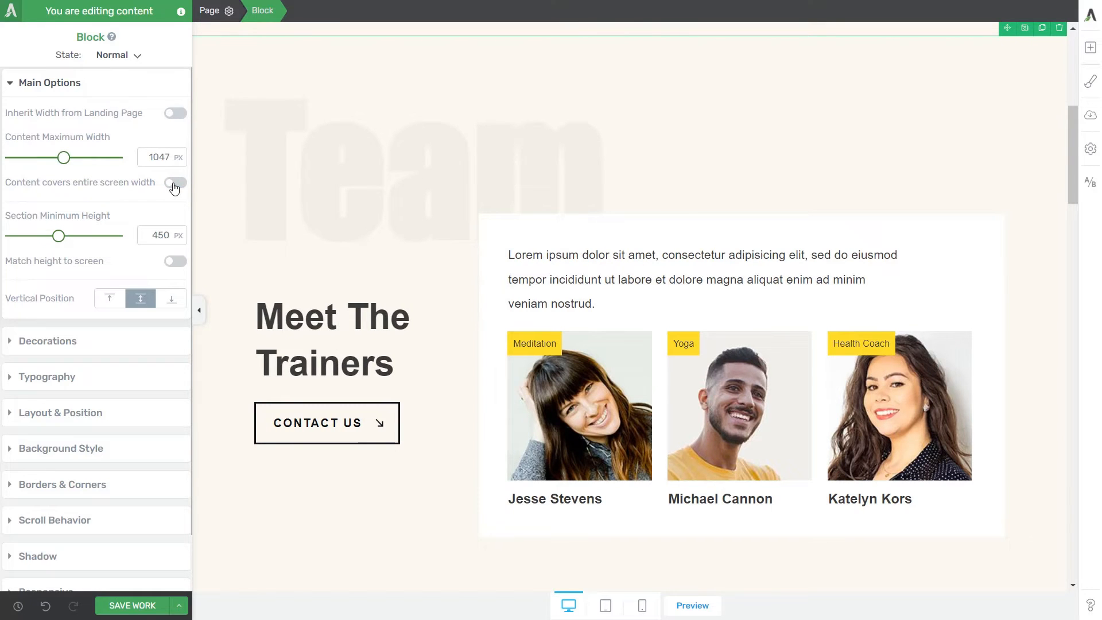
click(174, 185)
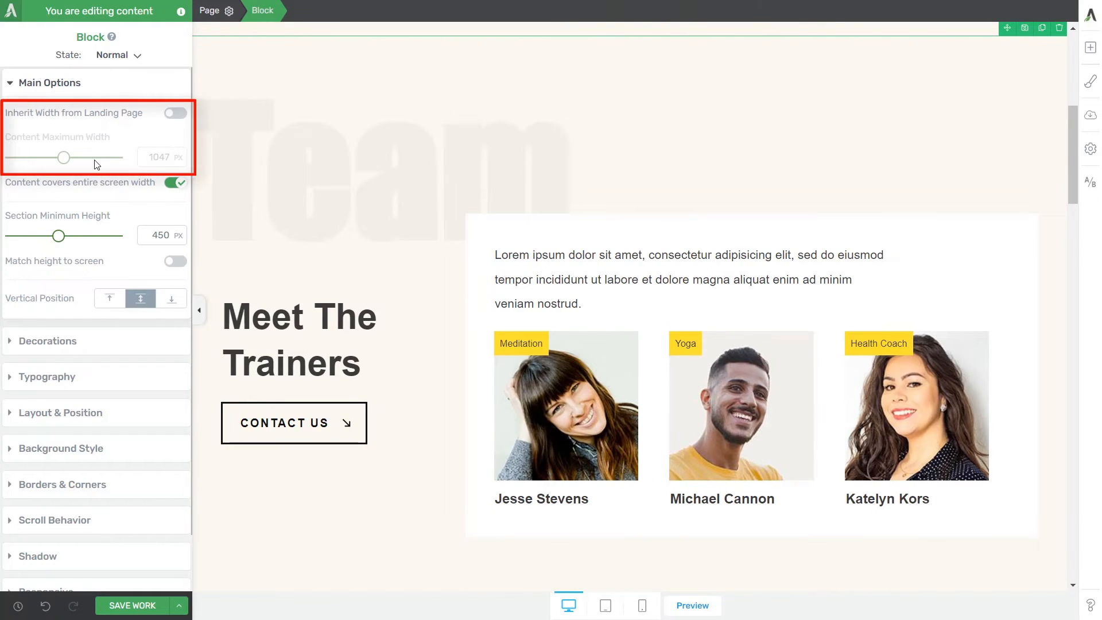
click(175, 182)
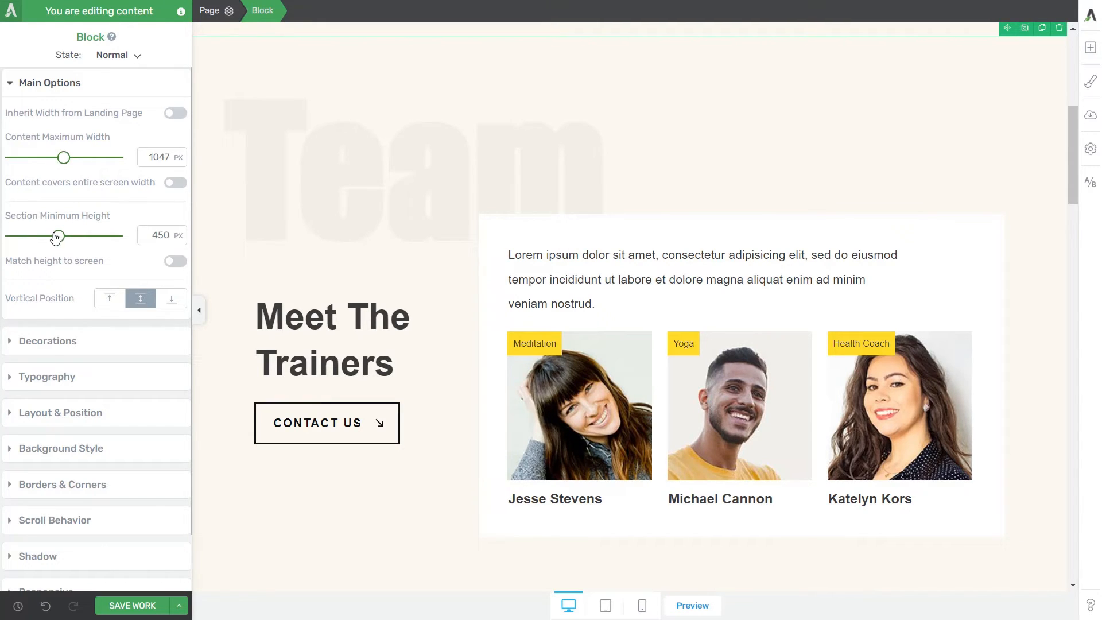
Set the trainers block's section minimum height to 532 px and try matching its height to the screen.
mouse_move(59, 242)
mouse_down()
mouse_move(91, 244)
mouse_move(67, 244)
mouse_up()
click(175, 262)
click(175, 262)
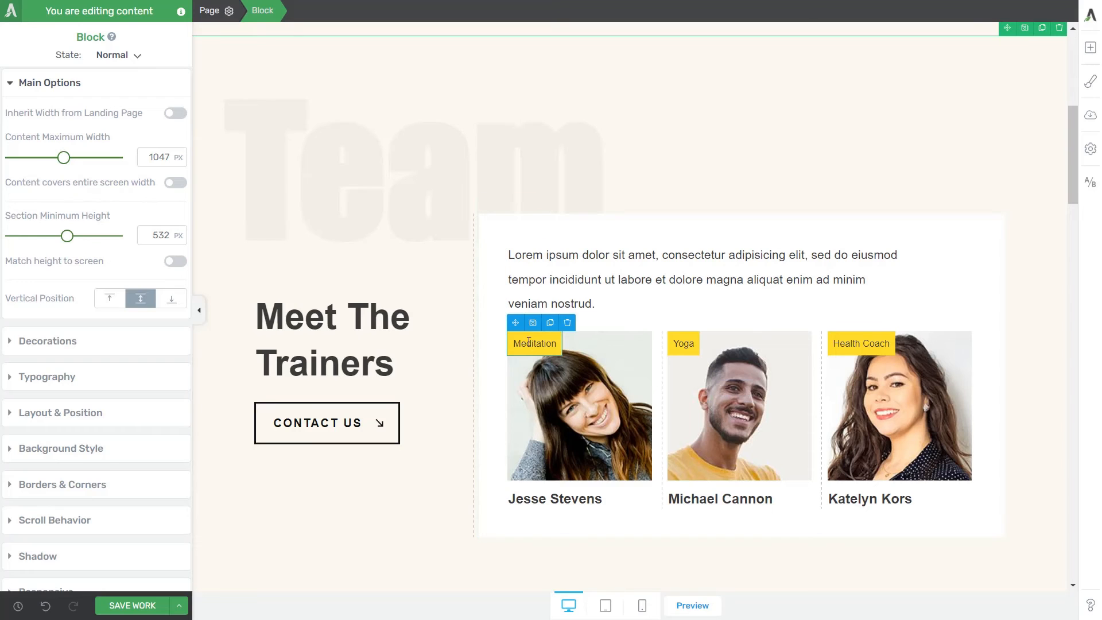
click(1093, 50)
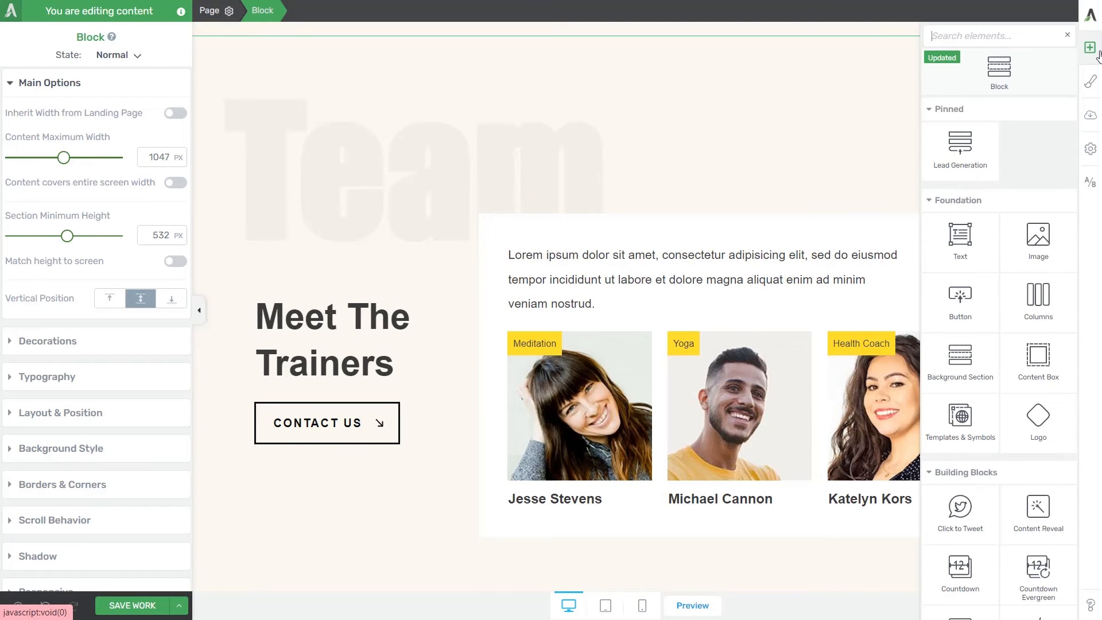
click(1096, 52)
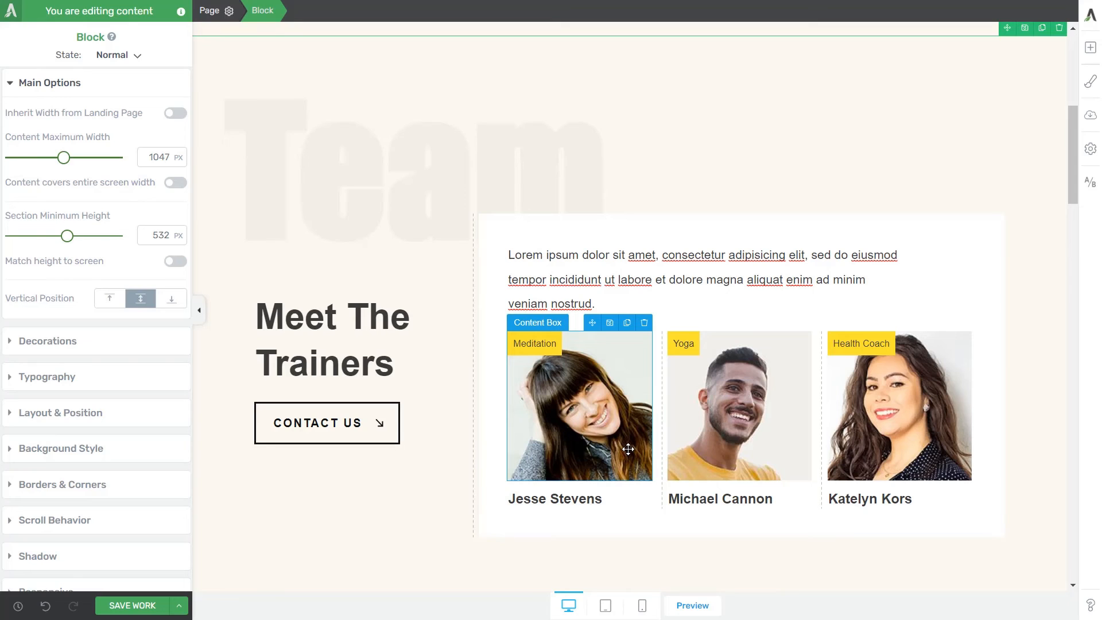
Replace the name under the Yoga trainer's photo with a placeholder full name.
double_click(751, 500)
triple_click(751, 500)
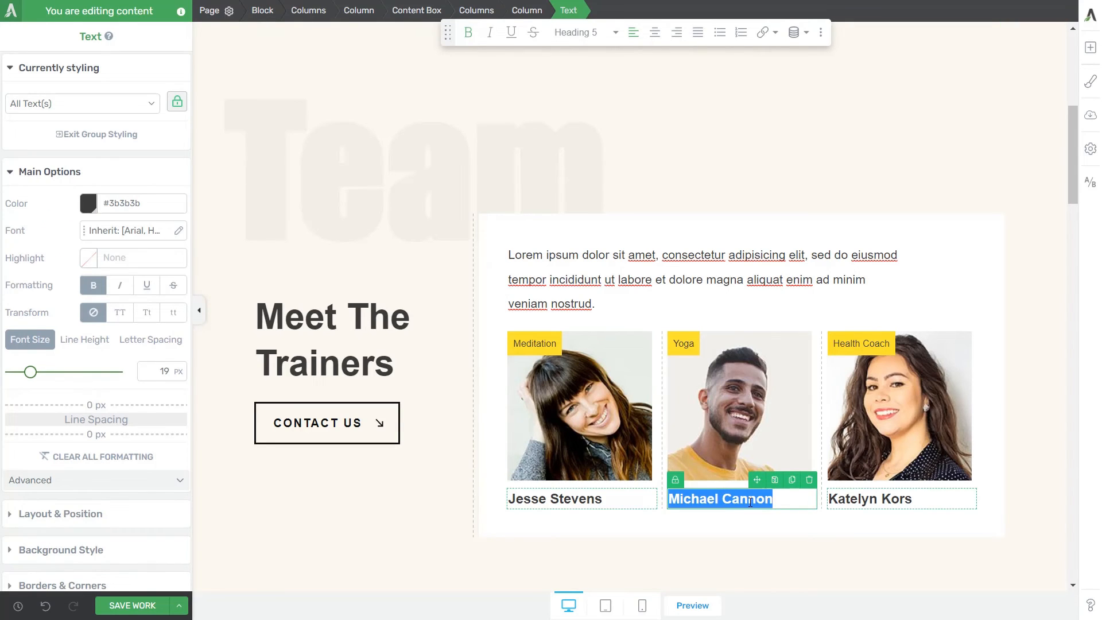
text(John Due)
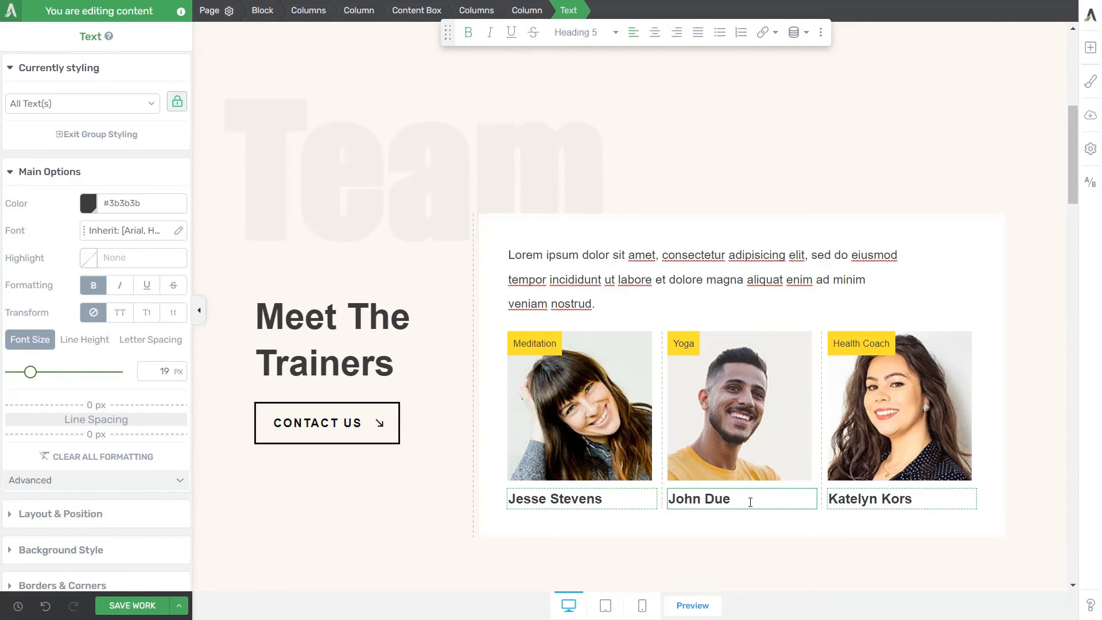
key(BackSpace)
key(BackSpace)
text(oe)
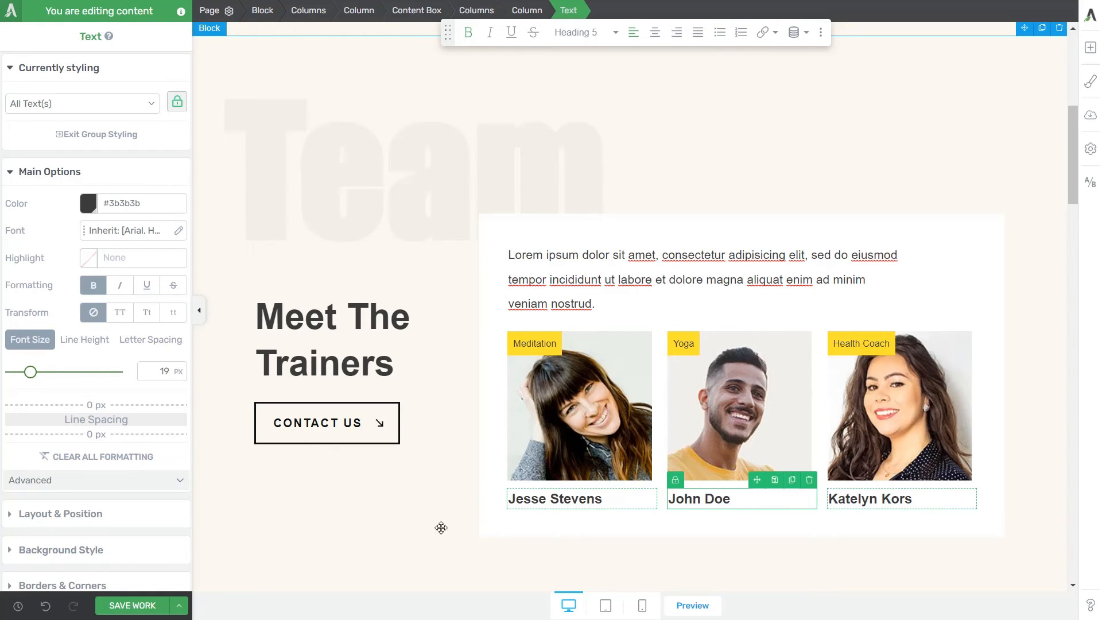
Apply the Ghost default style to the Contact Us button below the "Meet The Trainers" heading.
click(318, 437)
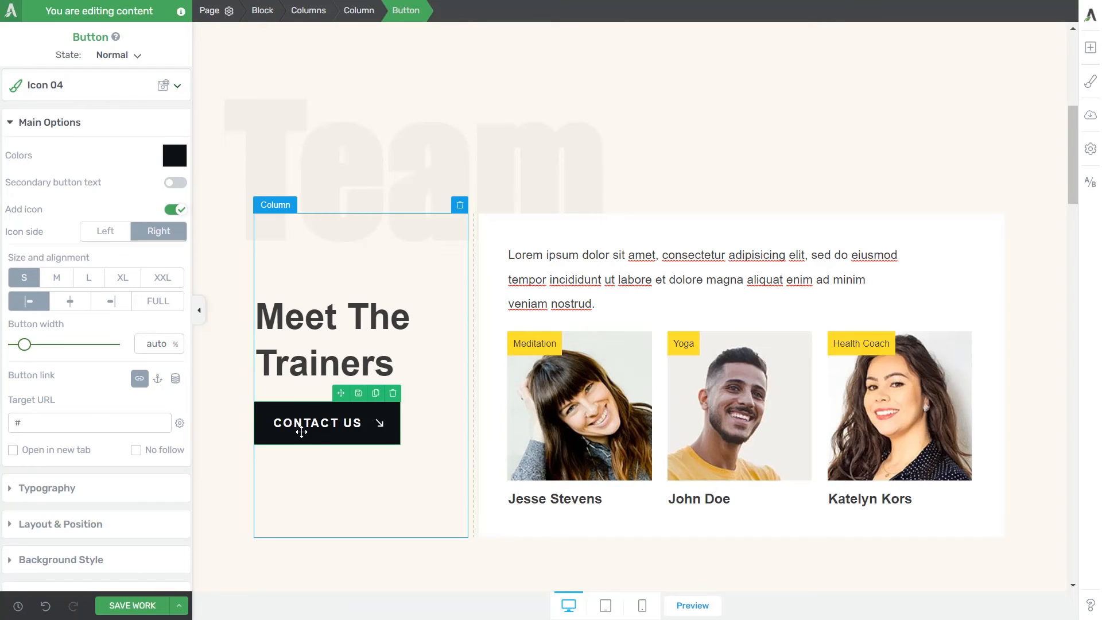
click(143, 90)
click(91, 481)
scroll(90, 482, down, 3)
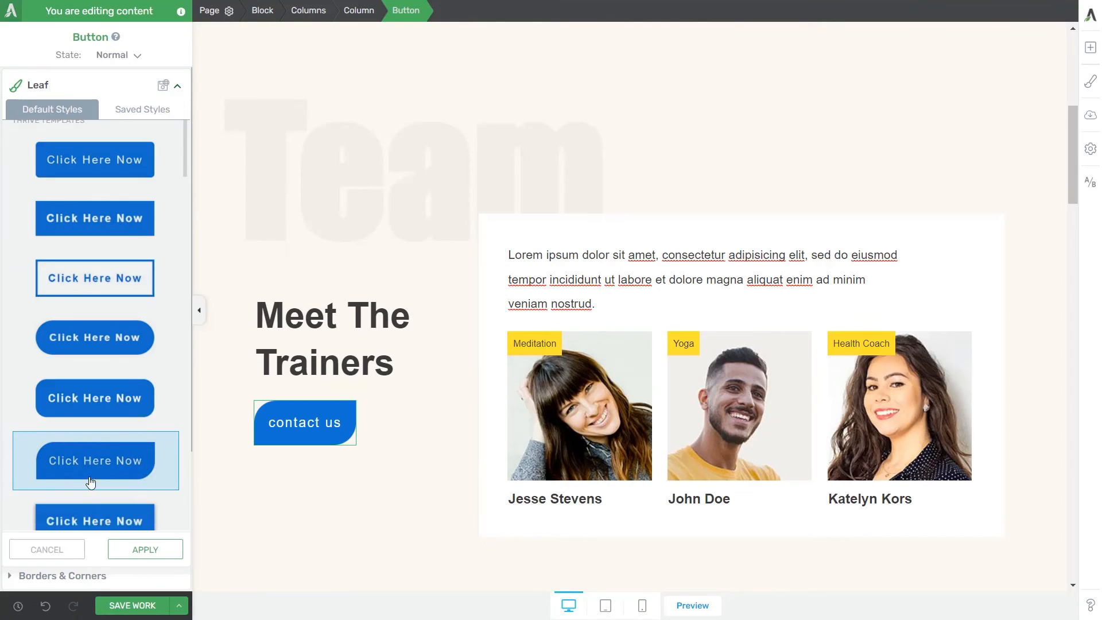
scroll(92, 481, up, 2)
click(134, 242)
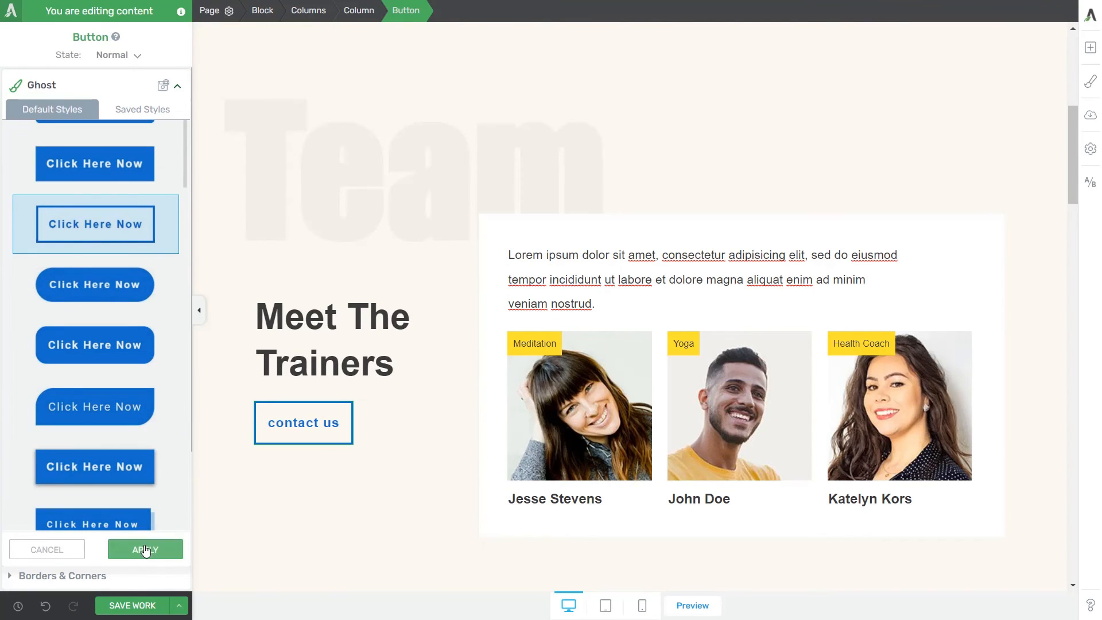
click(148, 548)
Change the contact us button's colour to black and select the whole trainers block.
click(167, 159)
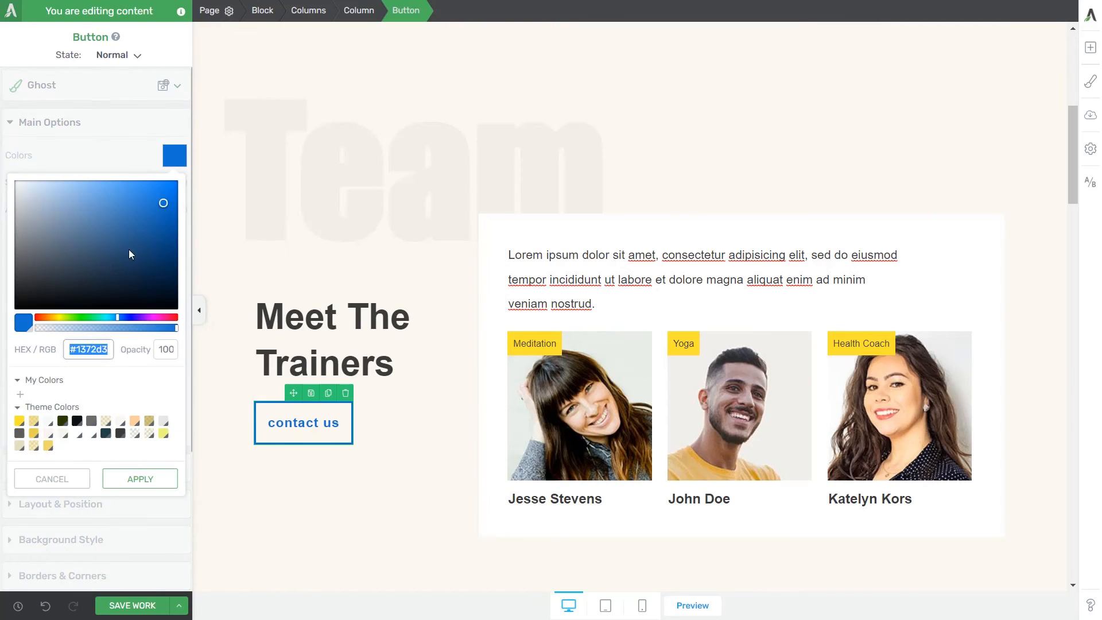
drag(130, 250, 17, 315)
click(159, 483)
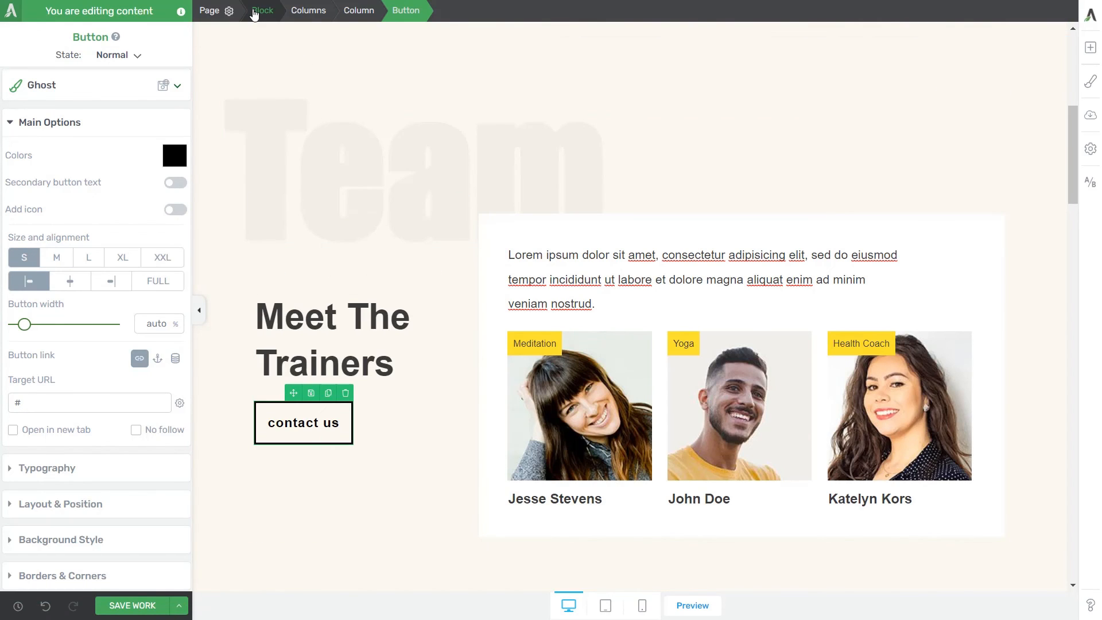
click(255, 14)
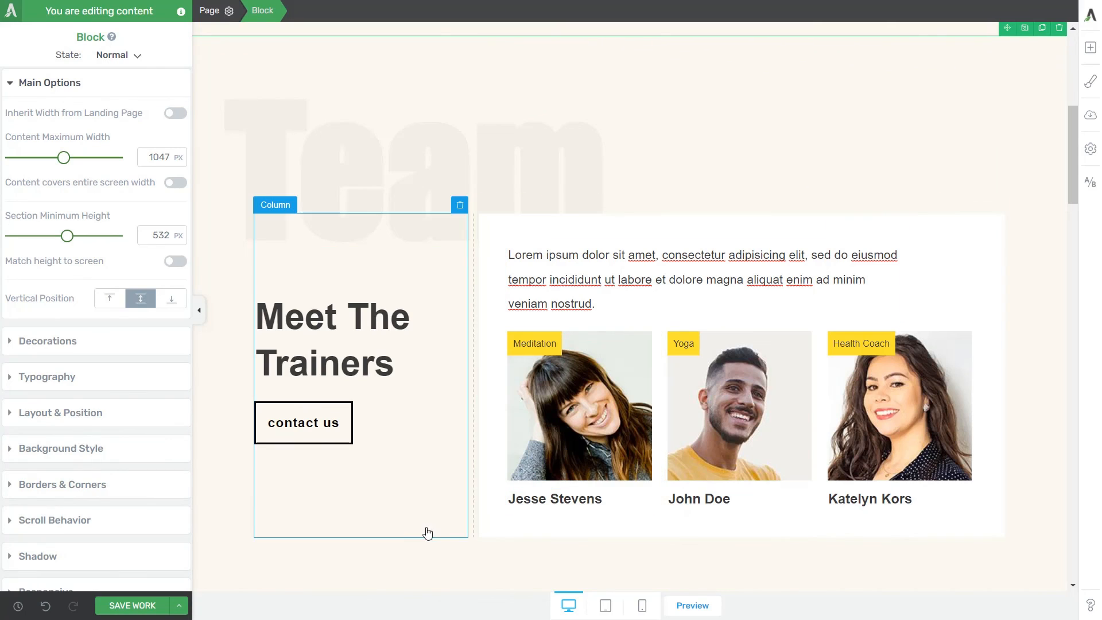